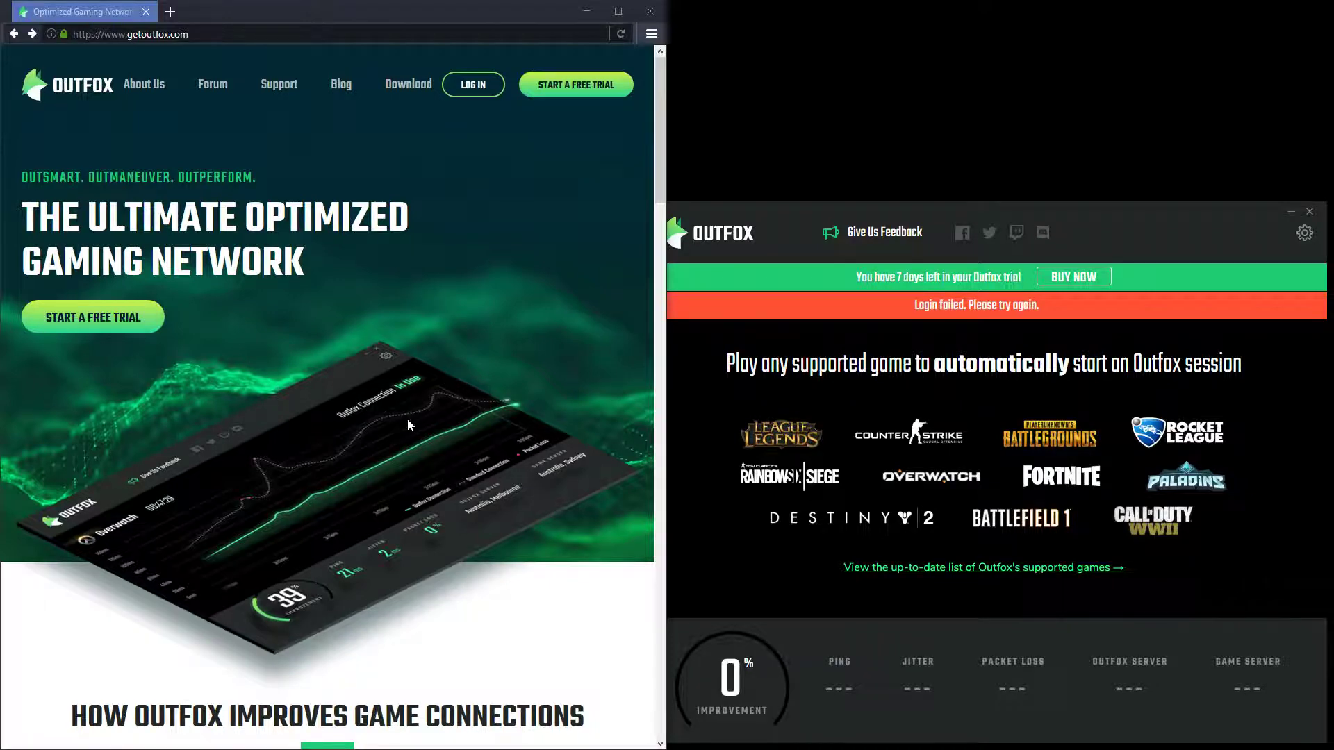
pyautogui.scroll(-4, 407, 417)
pyautogui.scroll(-3, 403, 413)
pyautogui.scroll(-4, 399, 409)
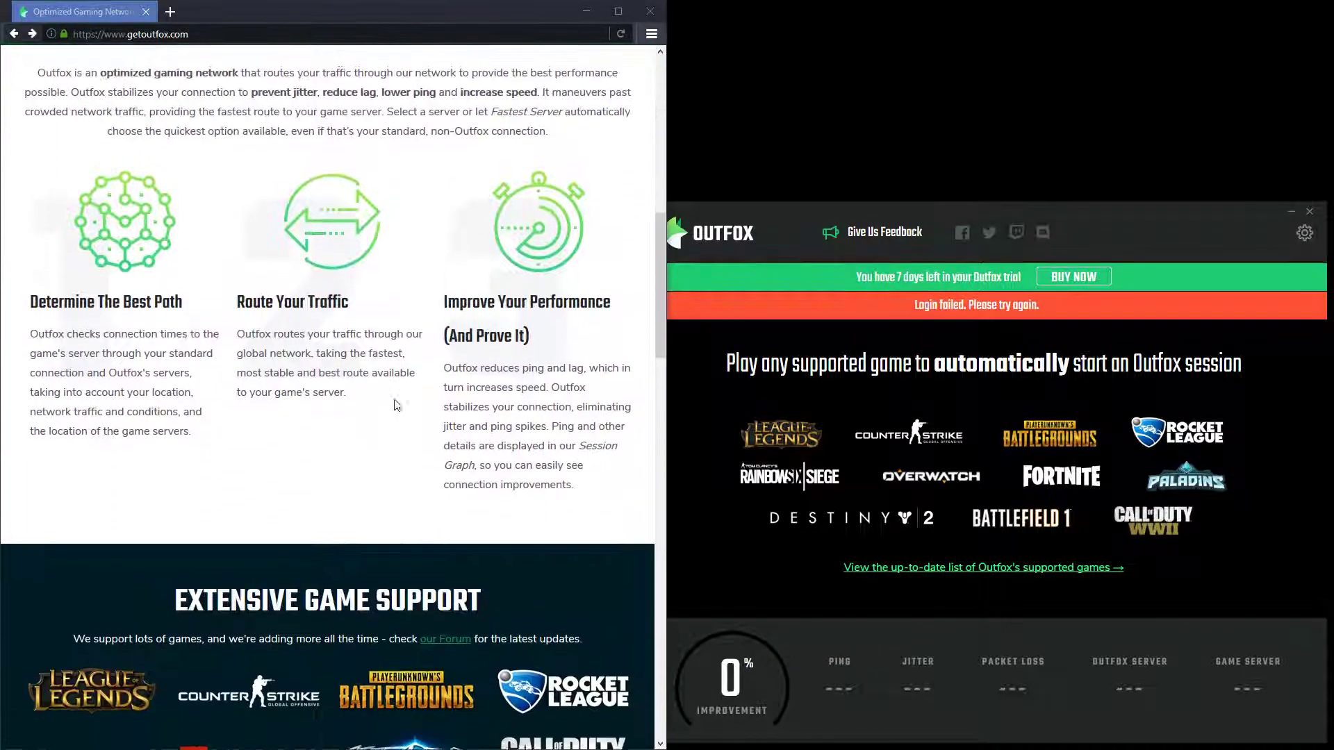
pyautogui.scroll(2, 395, 405)
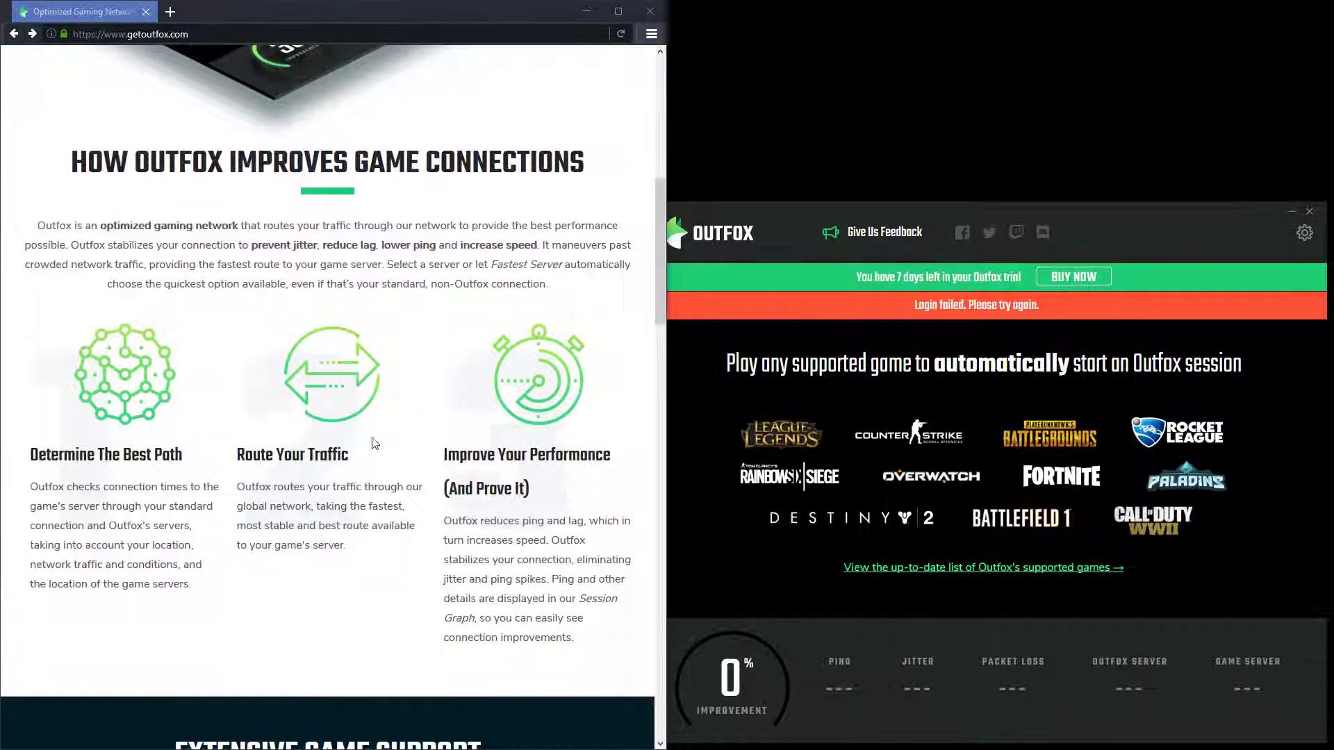
pyautogui.scroll(-2, 370, 490)
pyautogui.scroll(-5, 380, 439)
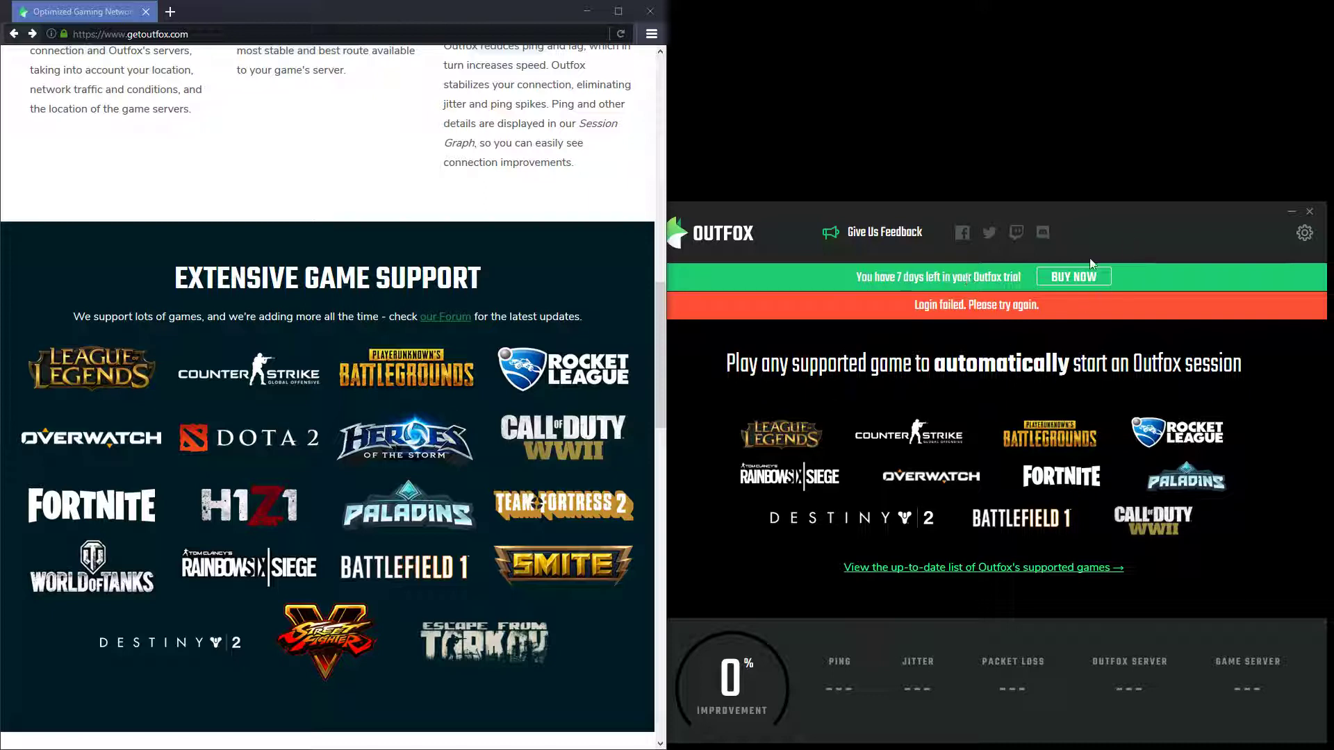
pyautogui.scroll(-5, 407, 474)
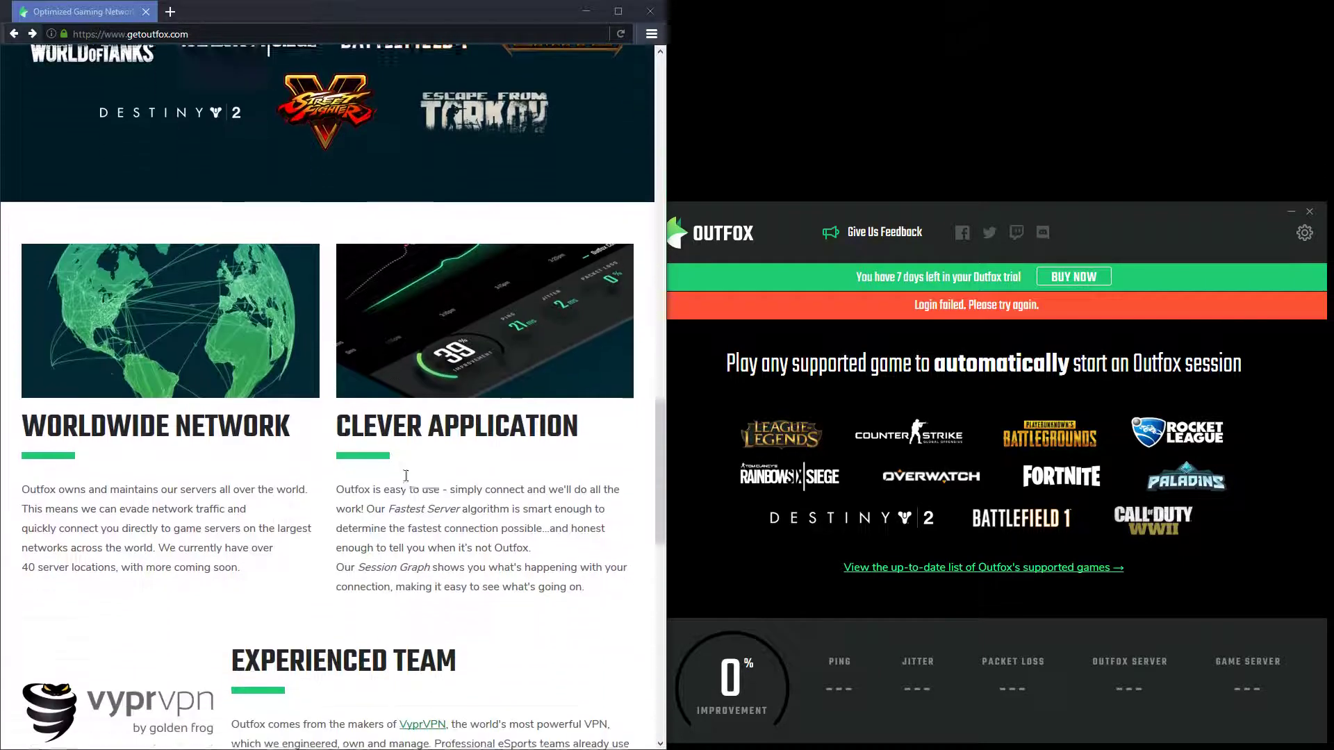
pyautogui.scroll(-1, 407, 475)
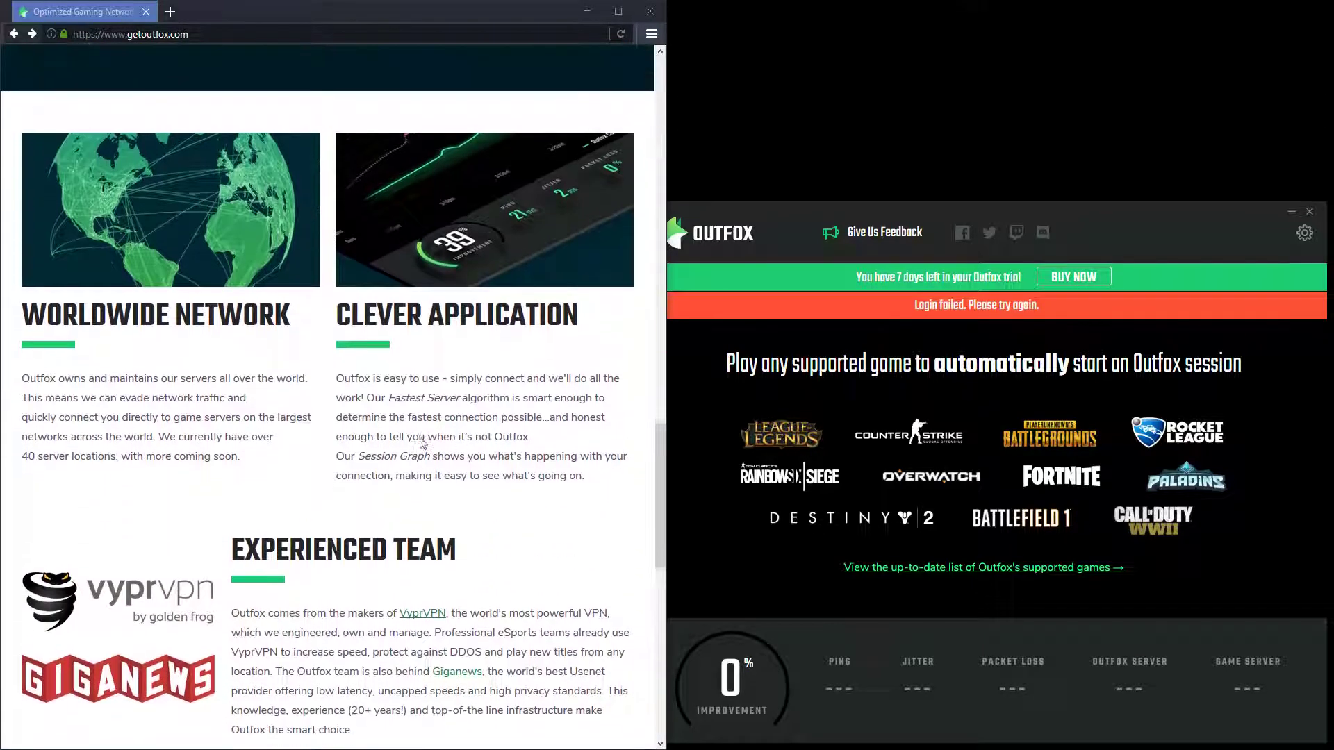
pyautogui.scroll(-1, 421, 438)
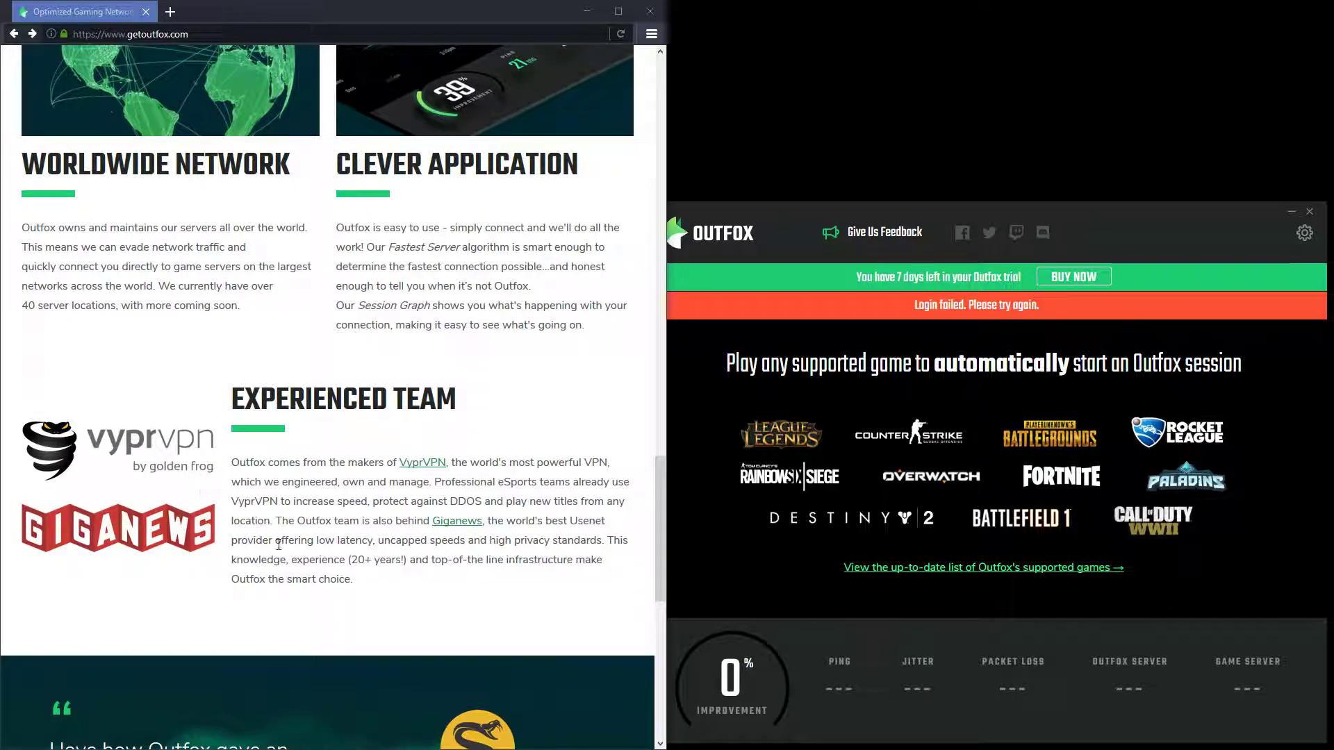
pyautogui.scroll(-2, 419, 525)
pyautogui.scroll(-5, 418, 524)
pyautogui.scroll(10, 402, 537)
pyautogui.scroll(5, 403, 591)
pyautogui.scroll(5, 403, 592)
pyautogui.scroll(2, 402, 594)
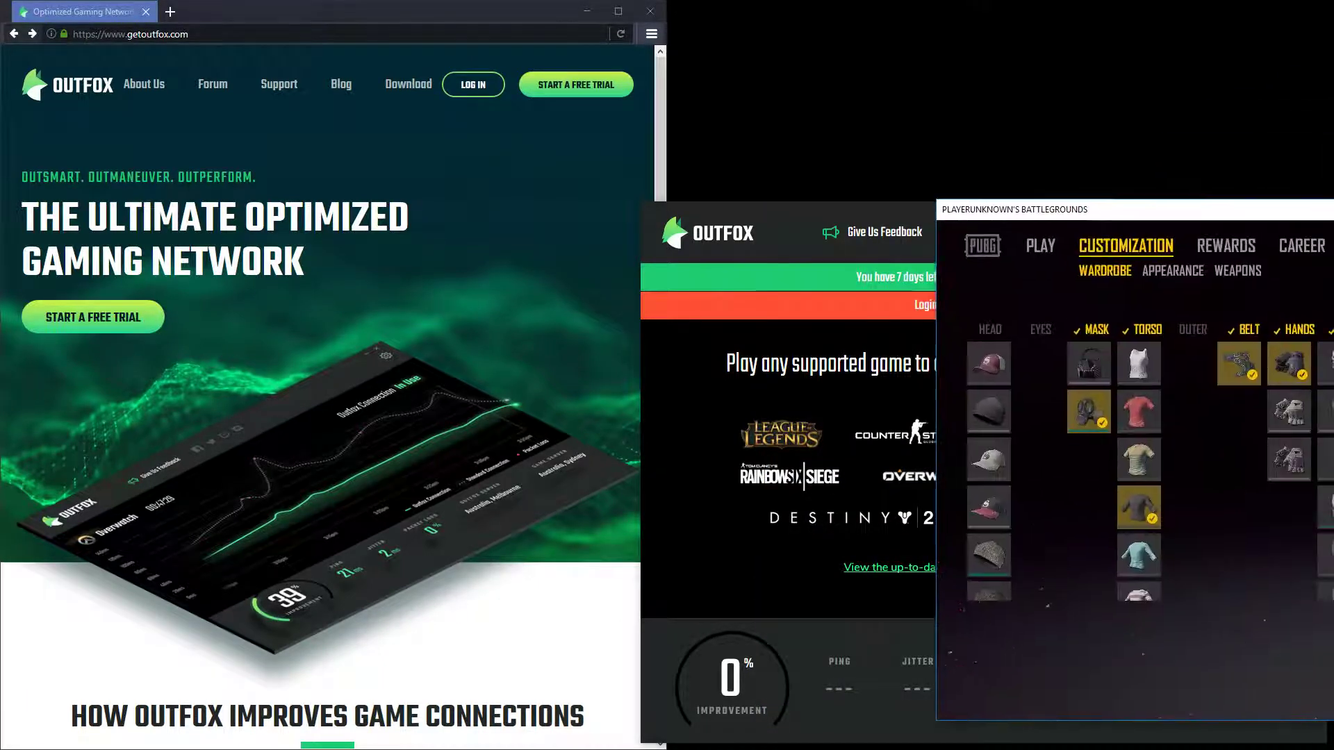
# Step: Move the PUBG window over the Outfox client and go to the lobby's Play screen
pyautogui.moveTo(1094, 201)
pyautogui.mouseDown()
pyautogui.moveTo(639, 200)
pyautogui.moveTo(211, 55)
pyautogui.mouseUp()
pyautogui.click(151, 87)
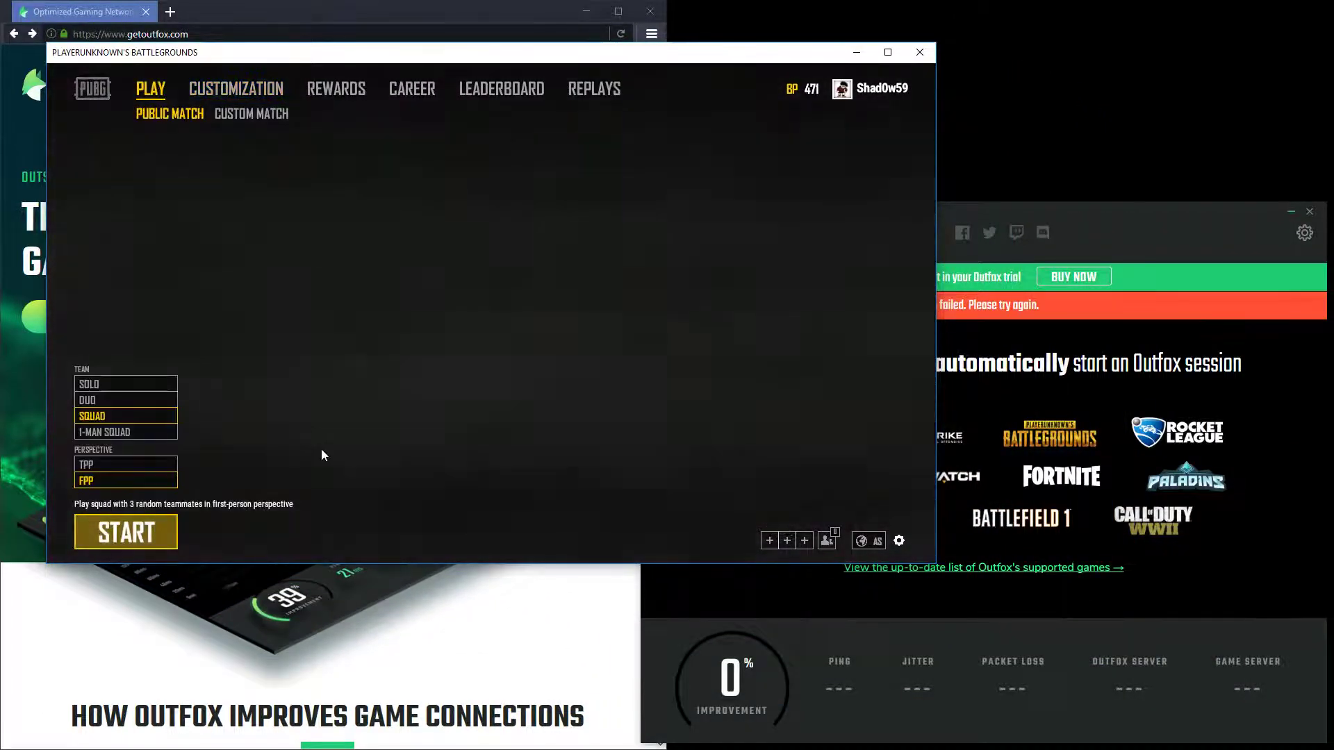
pyautogui.moveTo(555, 49); pyautogui.dragTo(541, 32)
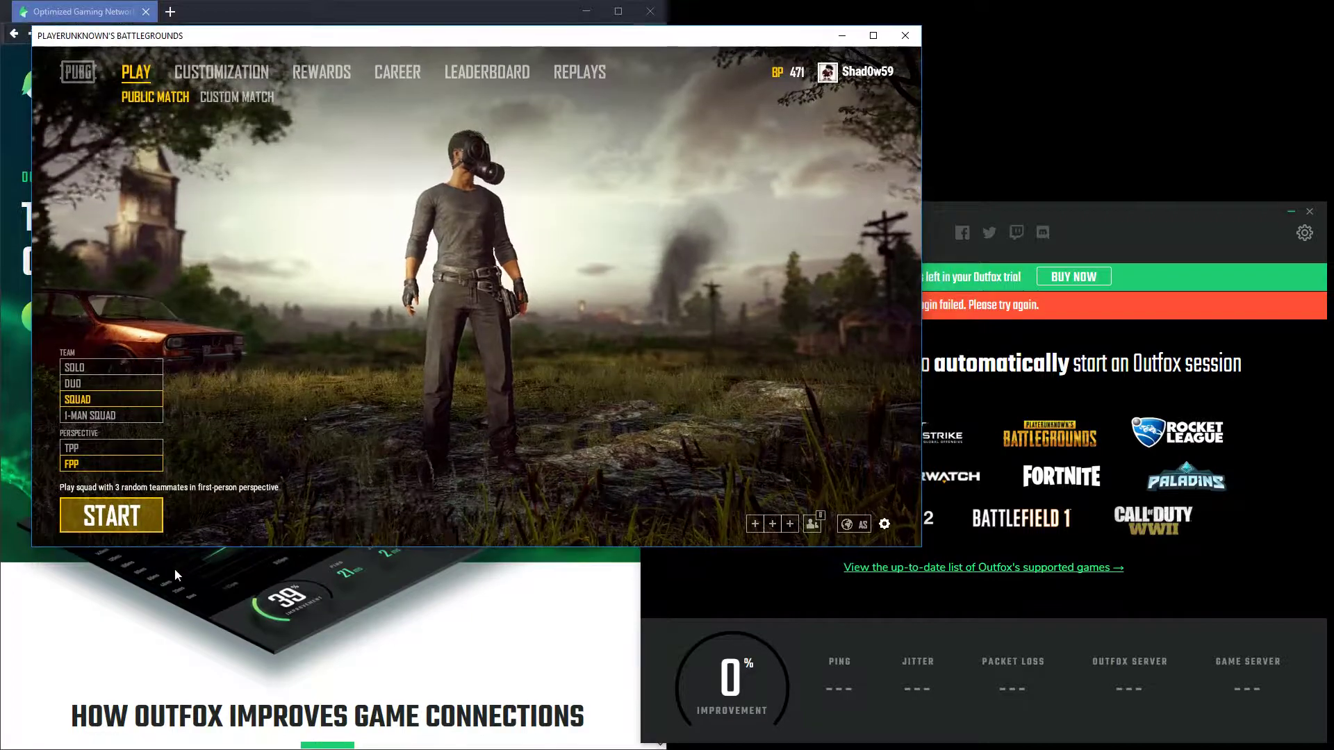
# Step: Start matchmaking for a first-person squad match, checking Outfox still shows 0% improvement
pyautogui.click(115, 518)
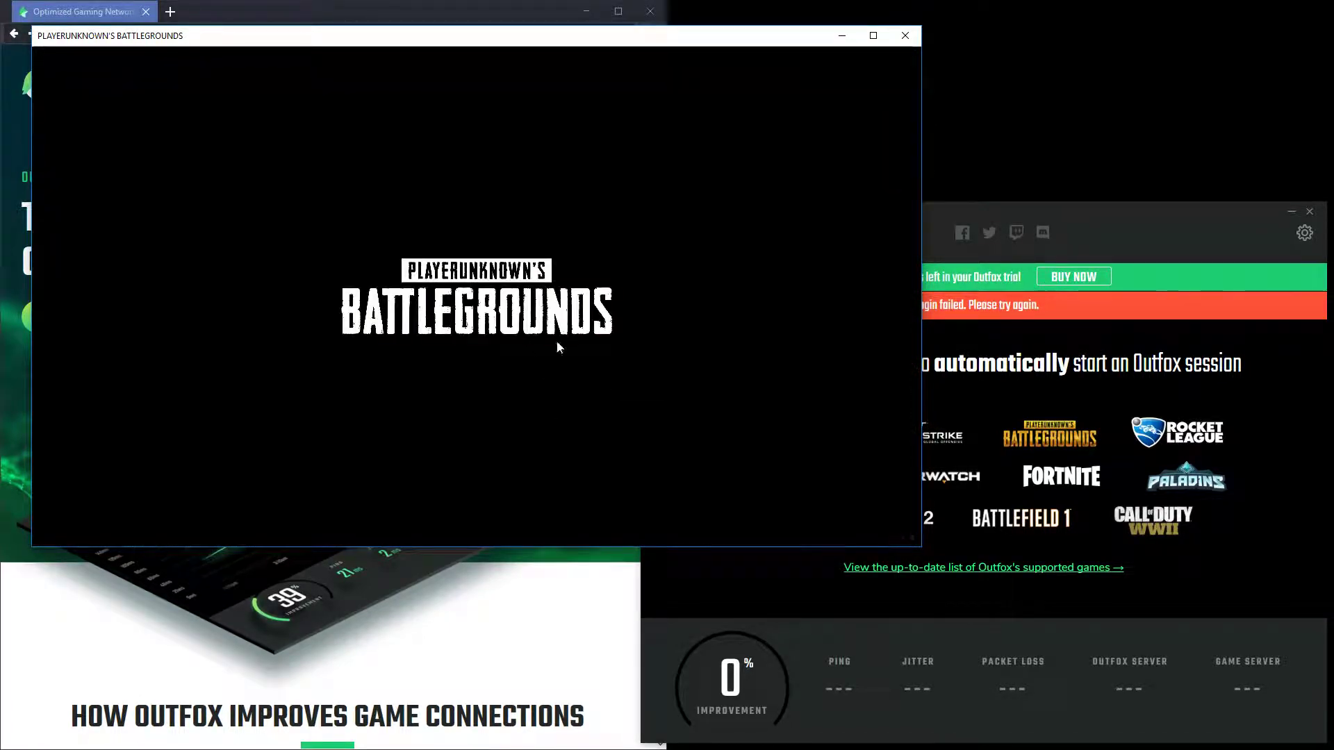
pyautogui.click(1104, 214)
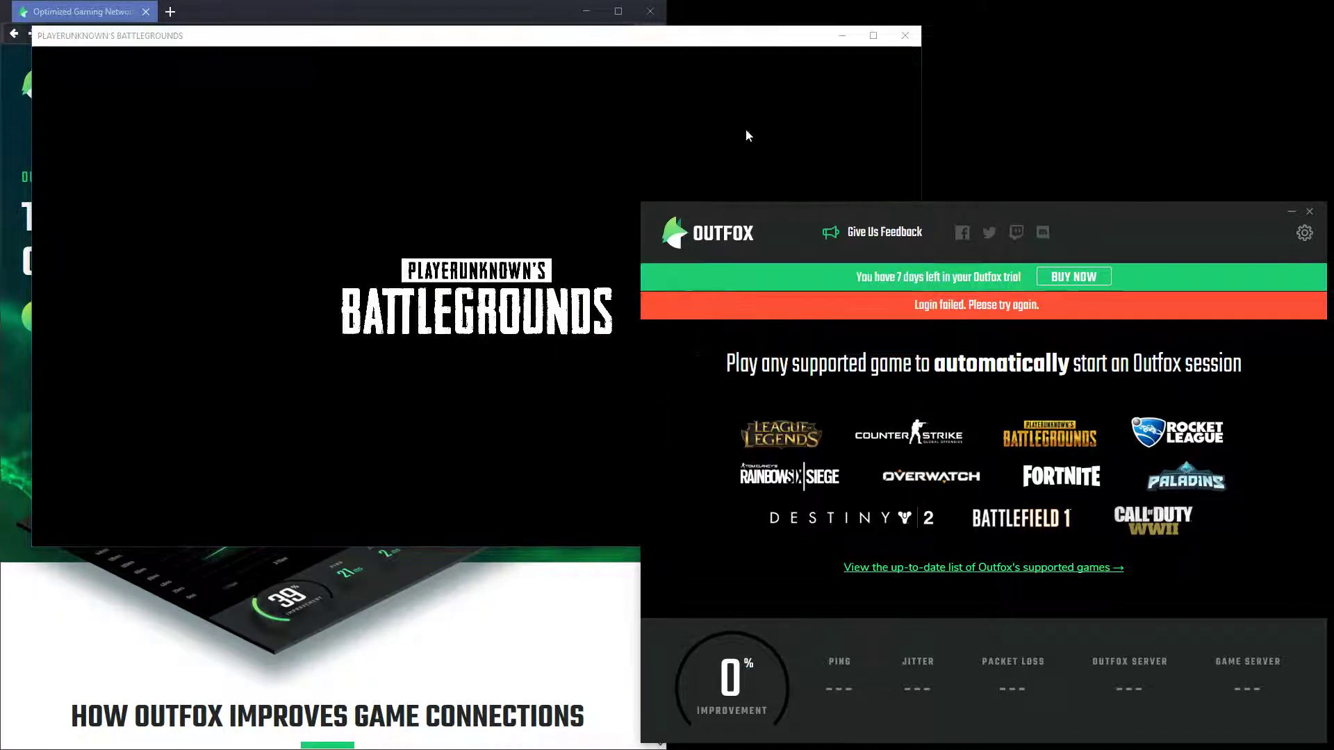
pyautogui.click(727, 44)
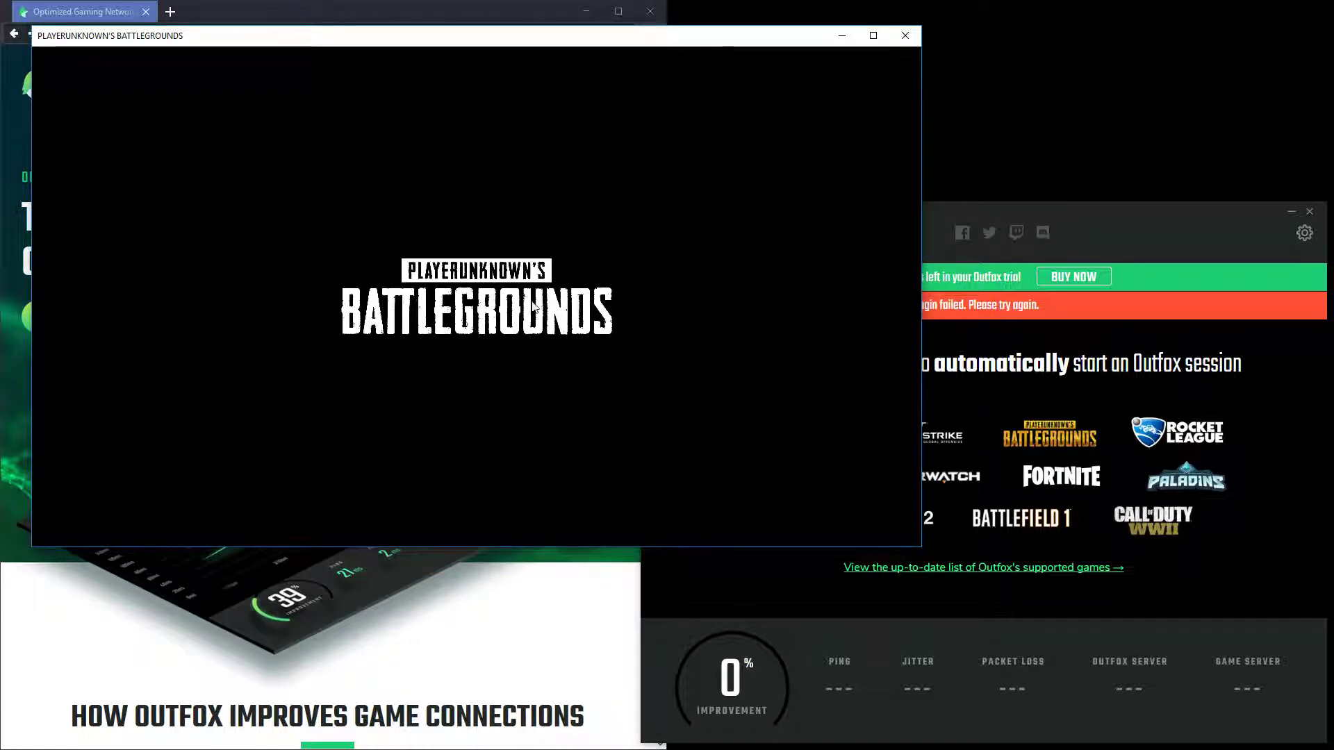
# Step: Switch between PUBG and Outfox until Outfox shows the live session via Hong Kong, HK - 2 at 49 ms
pyautogui.moveTo(539, 42); pyautogui.dragTo(519, 67)
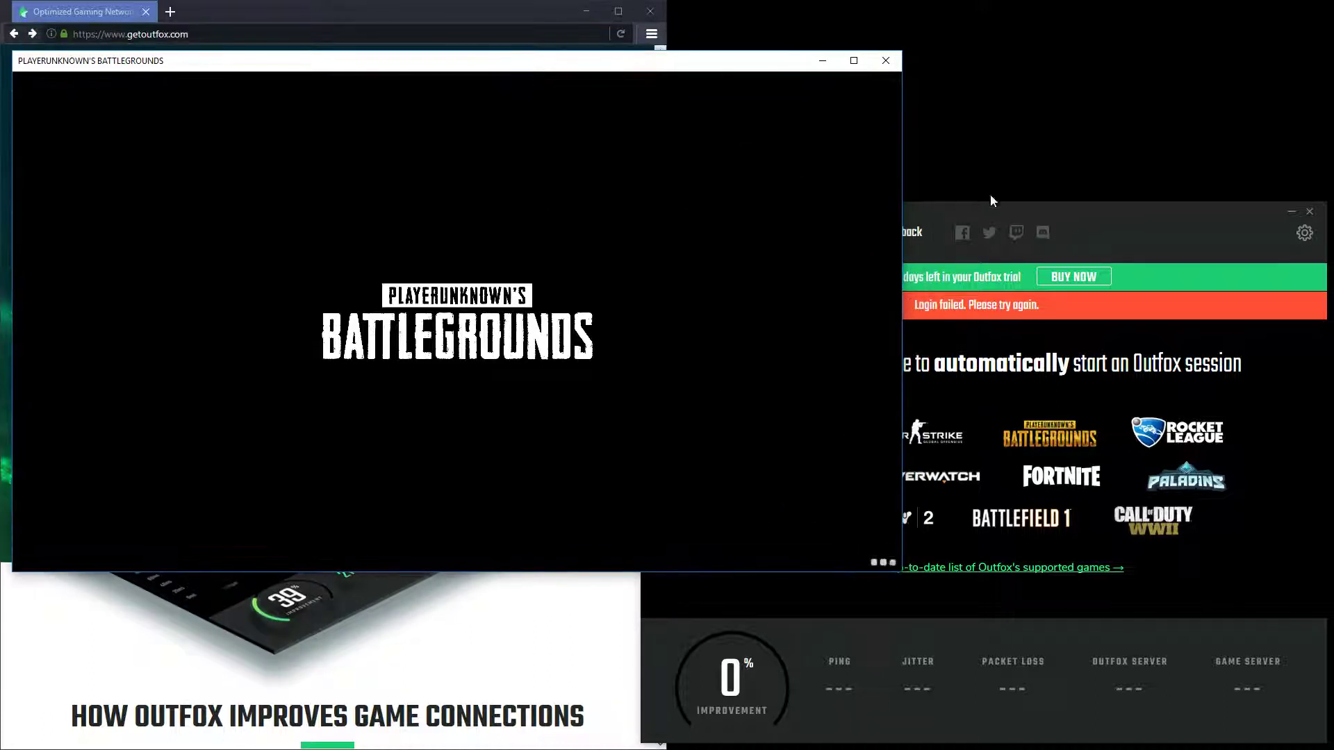
pyautogui.click(1121, 224)
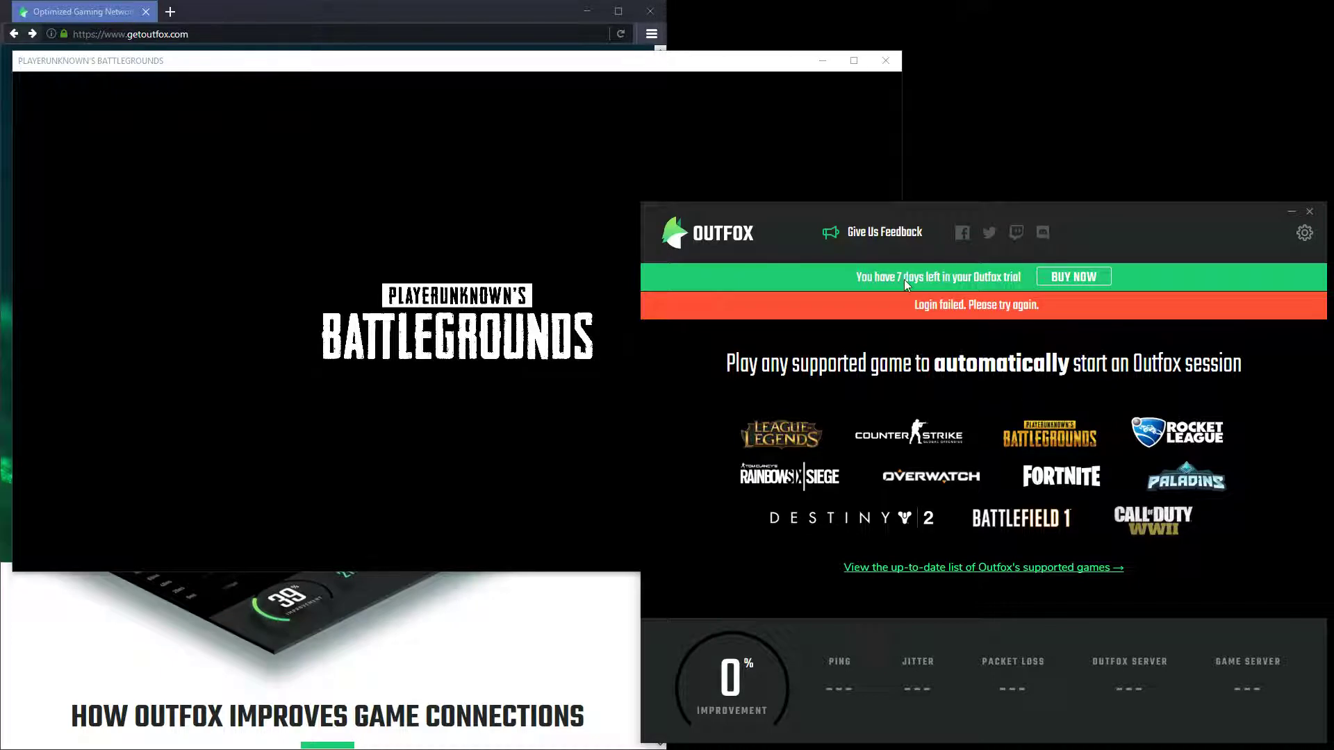
pyautogui.click(717, 67)
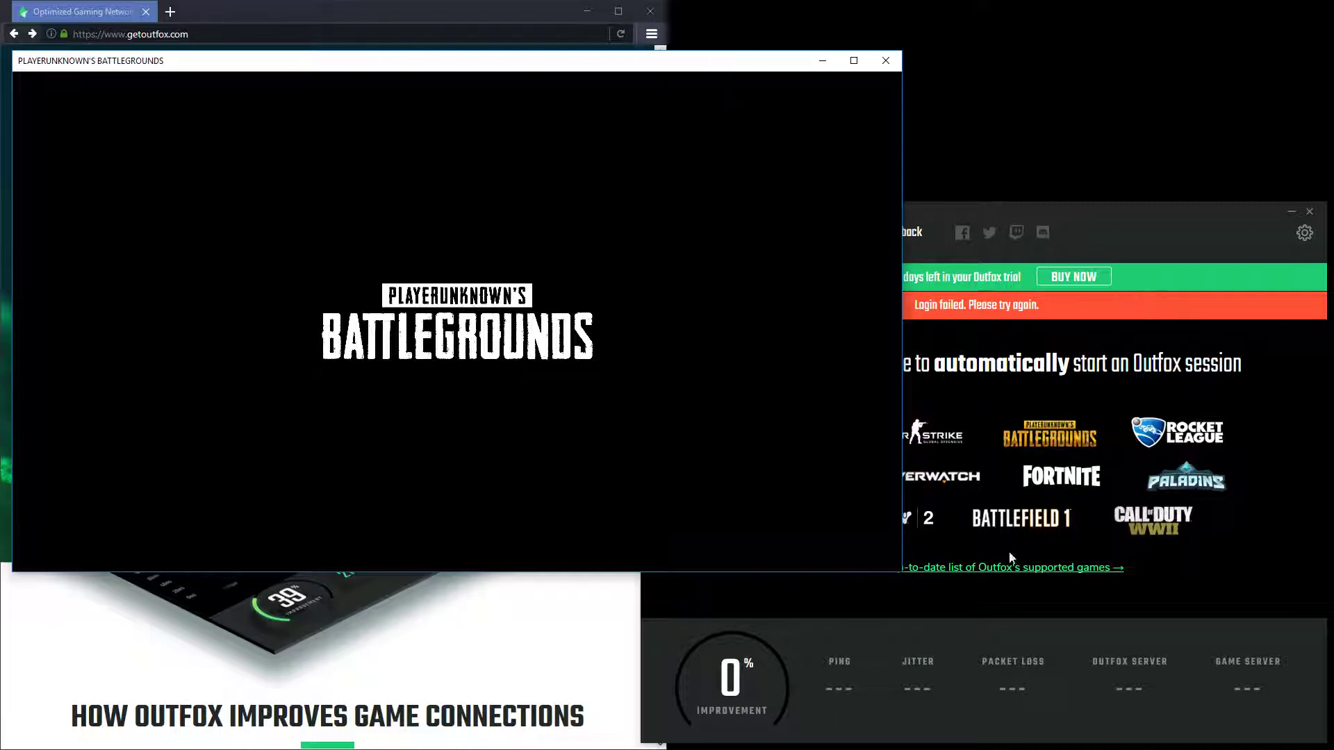
pyautogui.click(1129, 234)
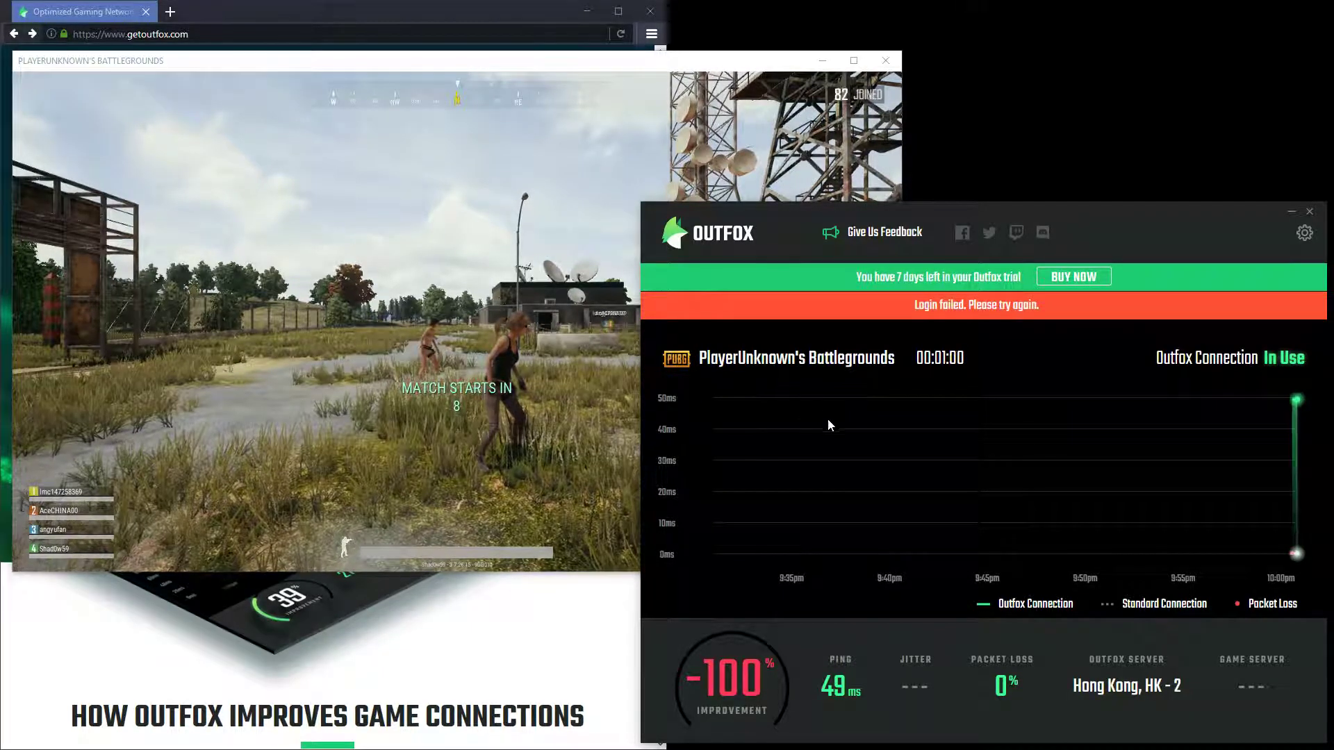
# Step: Quit PUBG to end the session and go to the getoutfox.com Download page
pyautogui.click(886, 61)
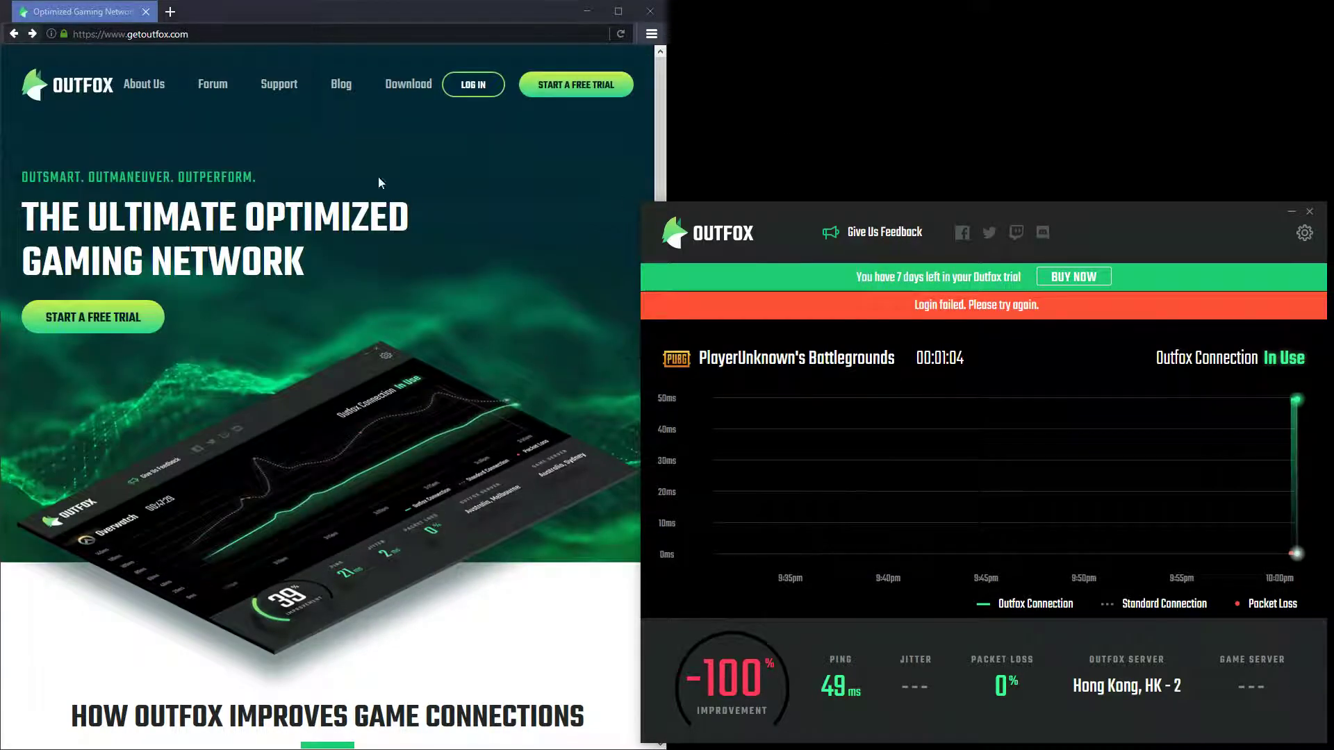
pyautogui.click(410, 86)
pyautogui.scroll(-5, 454, 294)
pyautogui.scroll(-1, 361, 406)
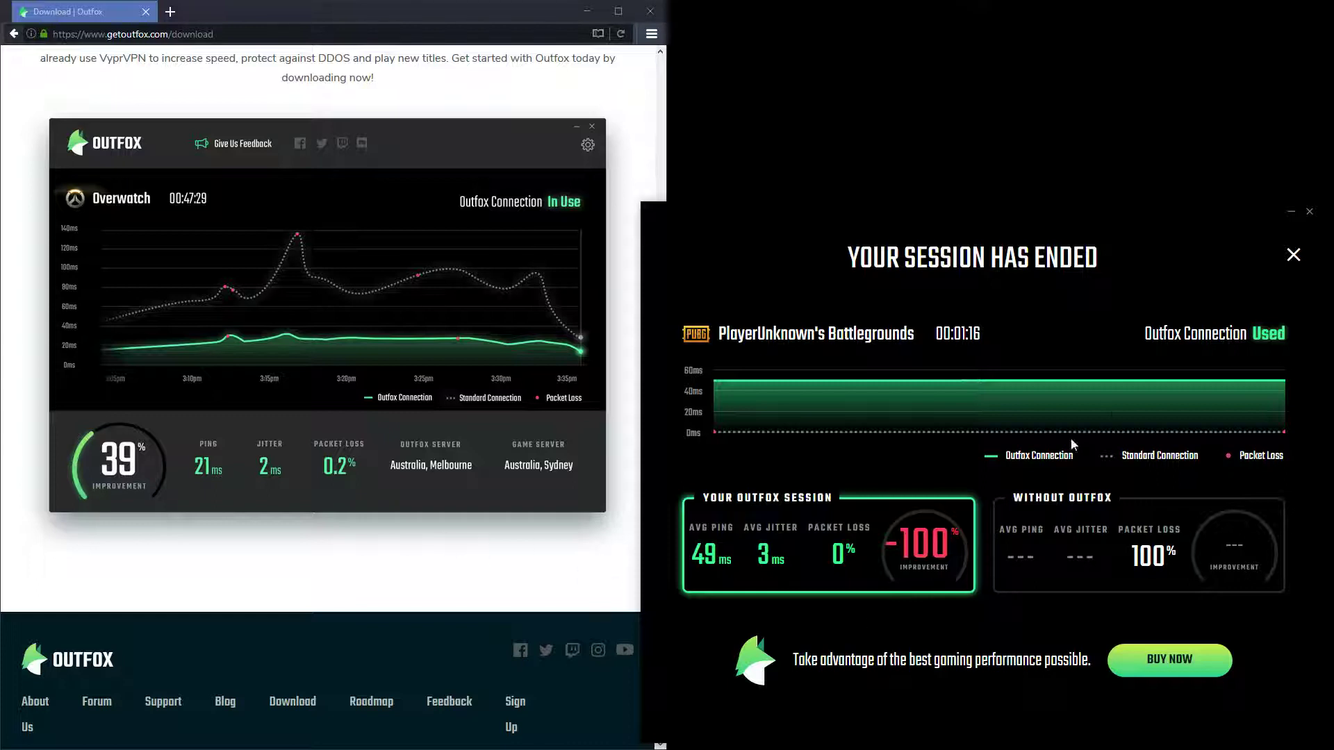
pyautogui.click(1294, 256)
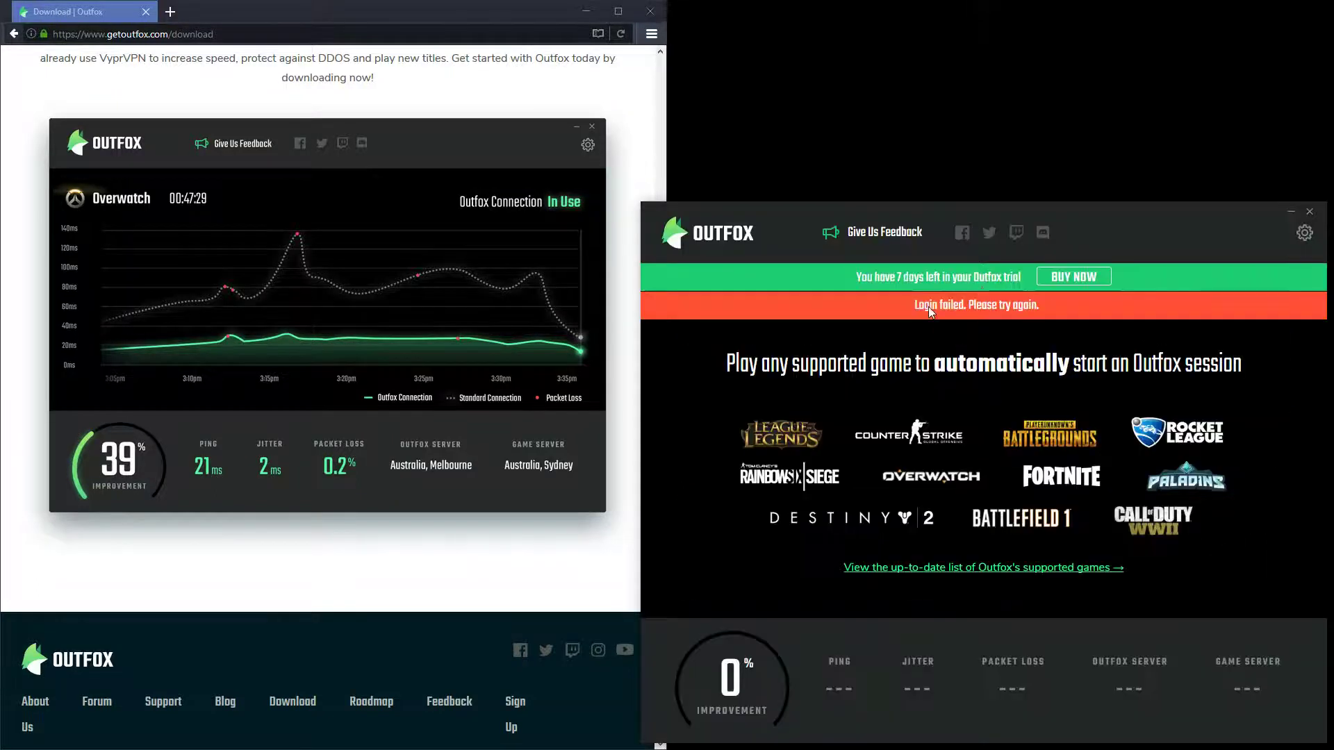
pyautogui.click(618, 261)
pyautogui.scroll(5, 614, 348)
pyautogui.scroll(1, 615, 349)
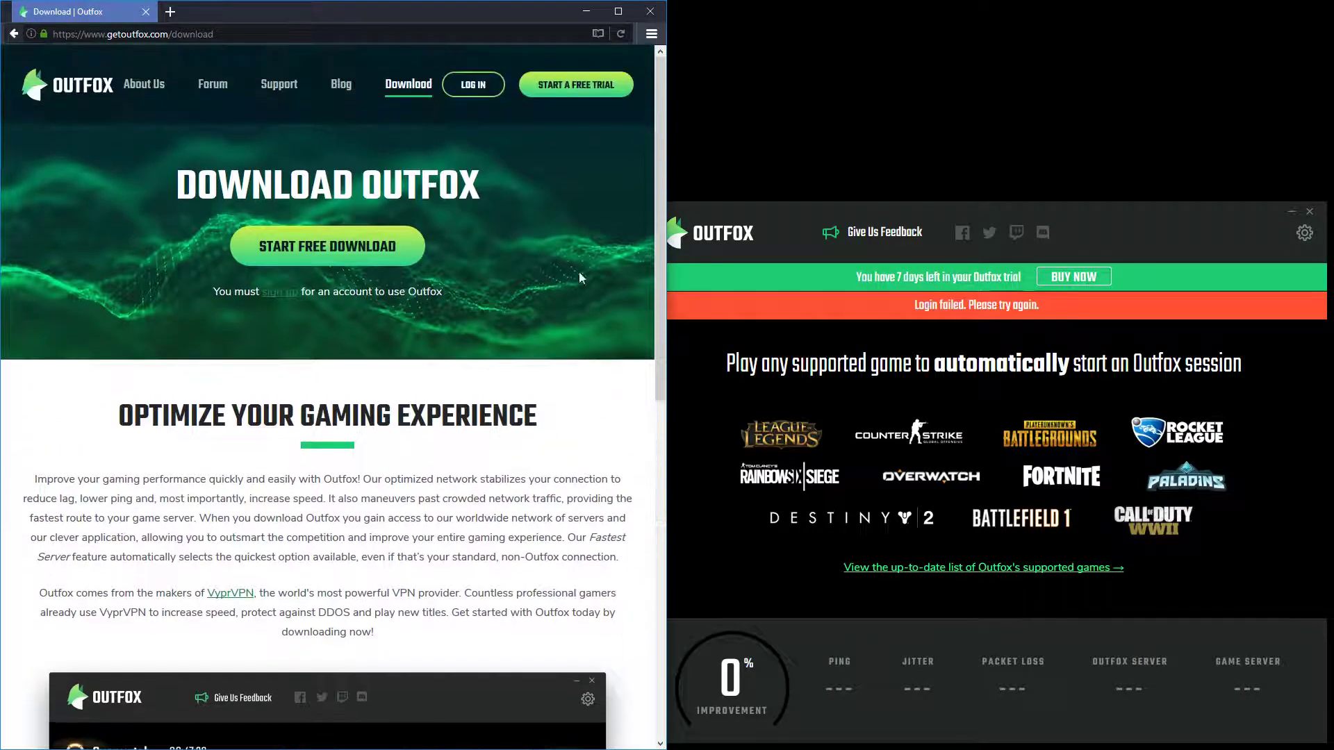
pyautogui.scroll(-5, 564, 330)
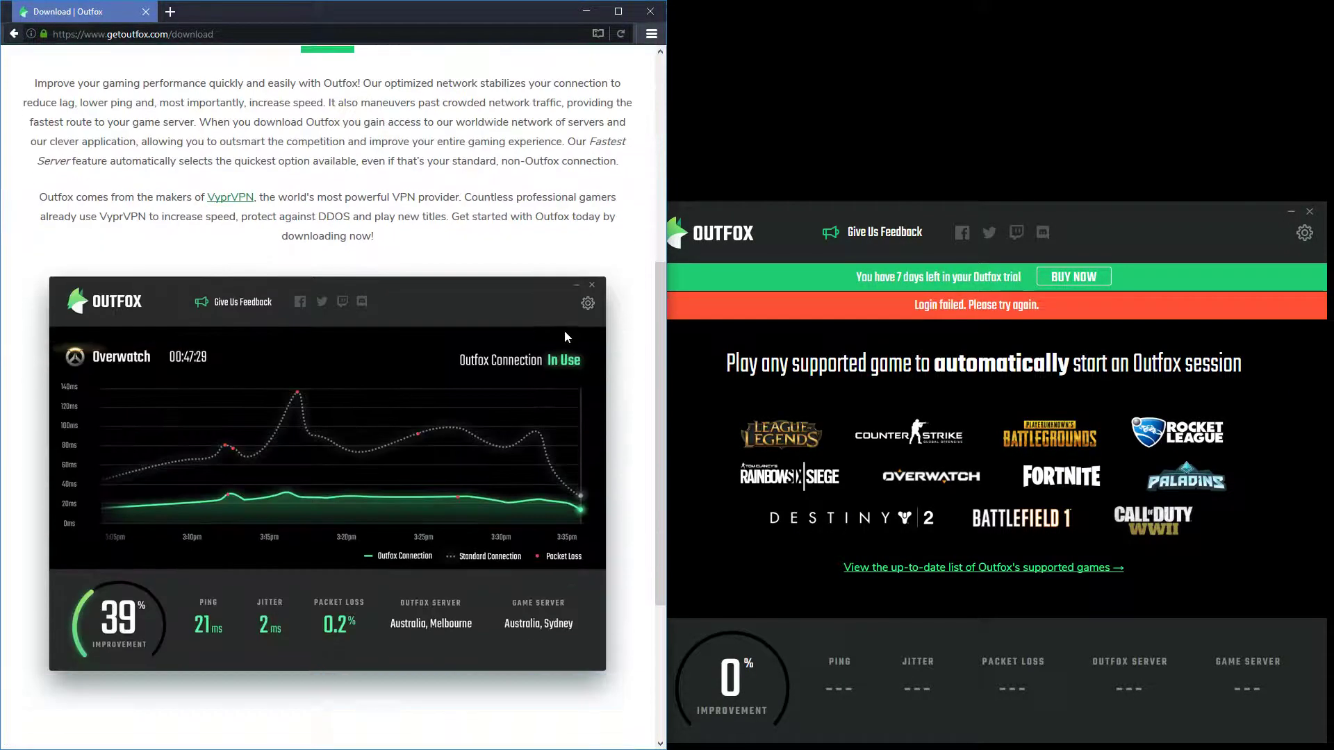
pyautogui.scroll(3, 567, 337)
pyautogui.scroll(2, 570, 346)
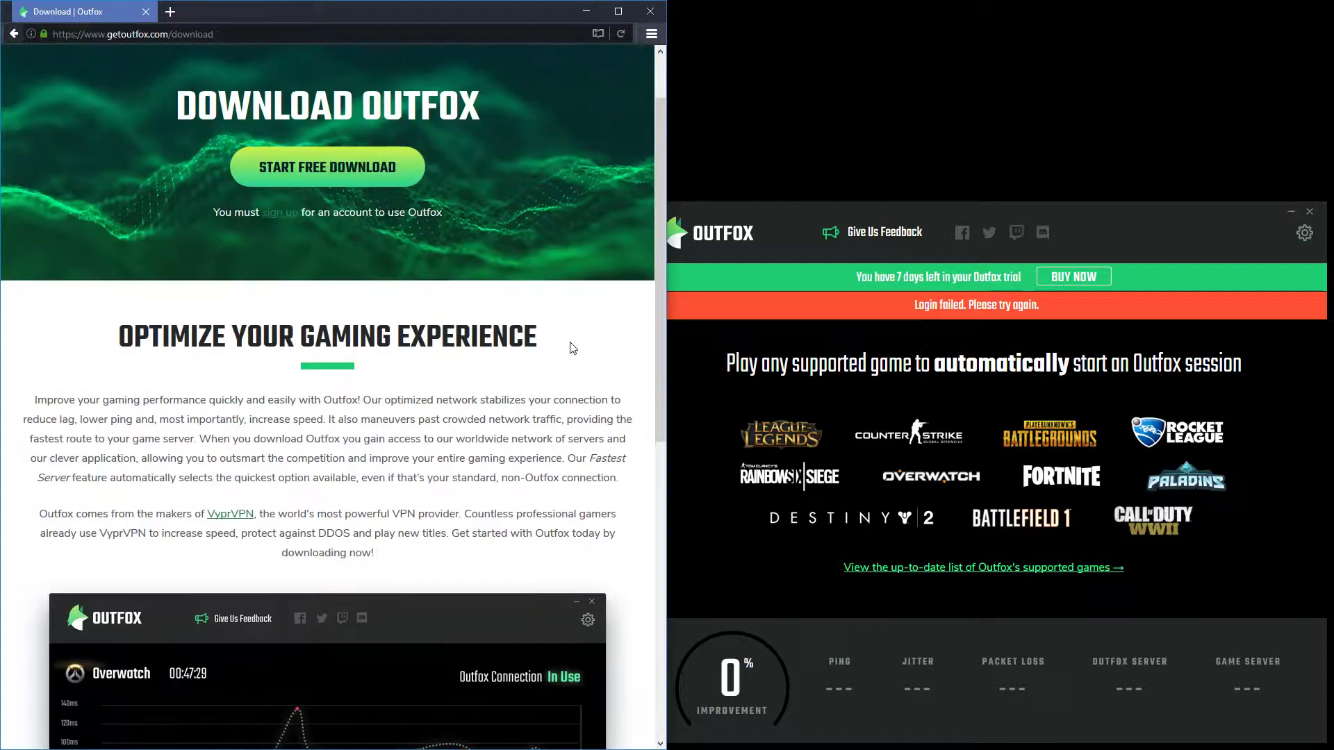
pyautogui.scroll(1, 571, 347)
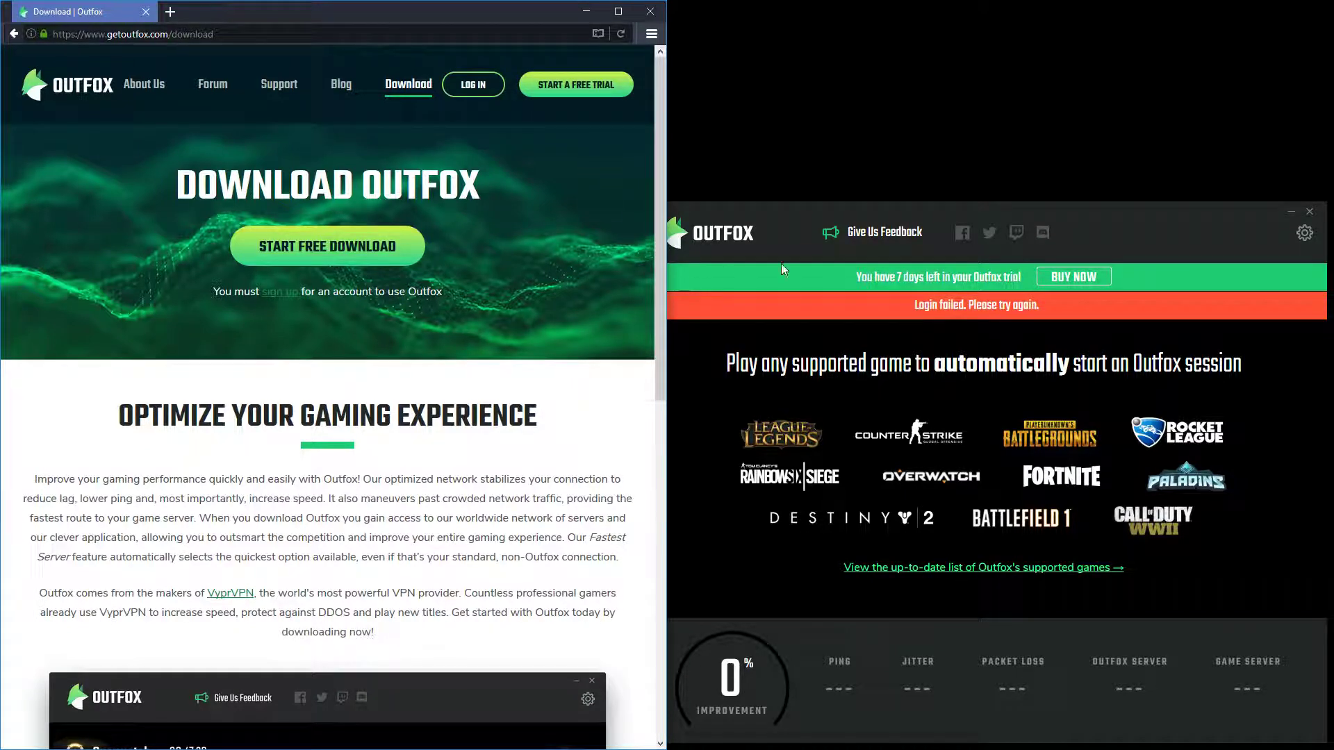
pyautogui.moveTo(1147, 226); pyautogui.dragTo(1121, 225)
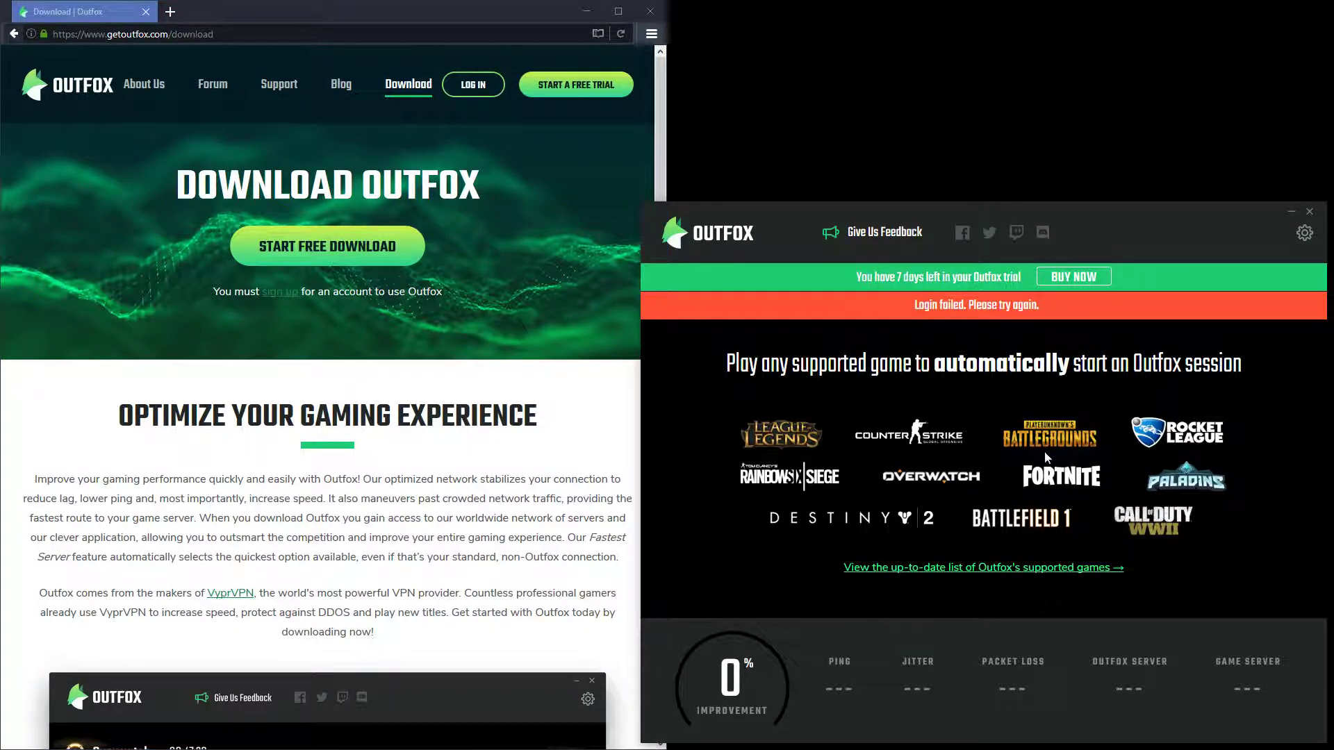